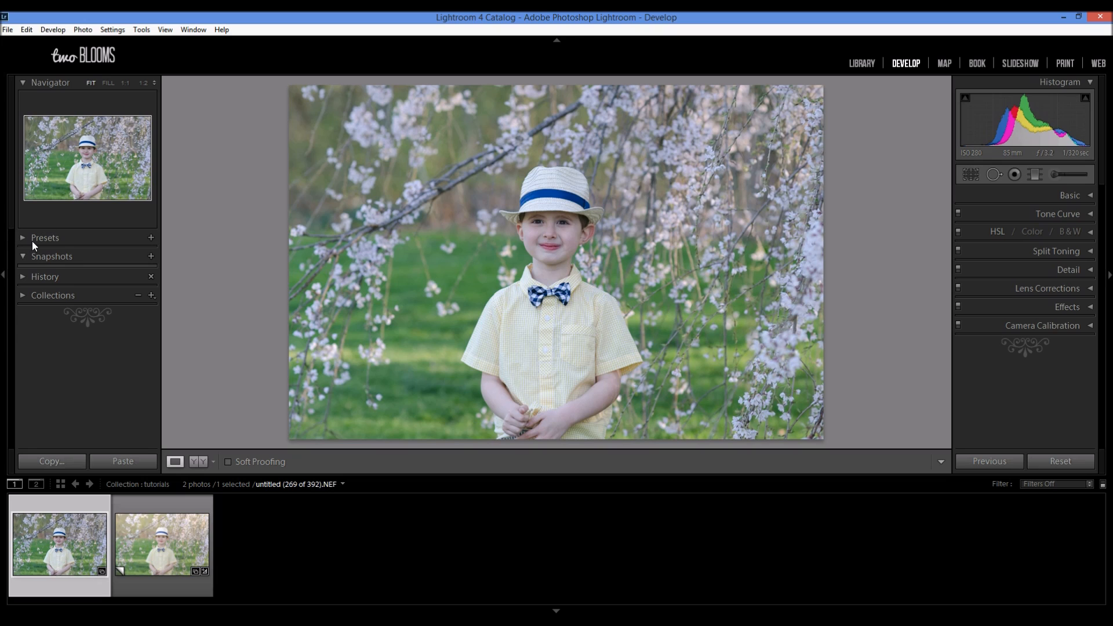
Step: Set the original photo's white balance to Auto, with the temperature lowered to 6048
left_click(1090, 196)
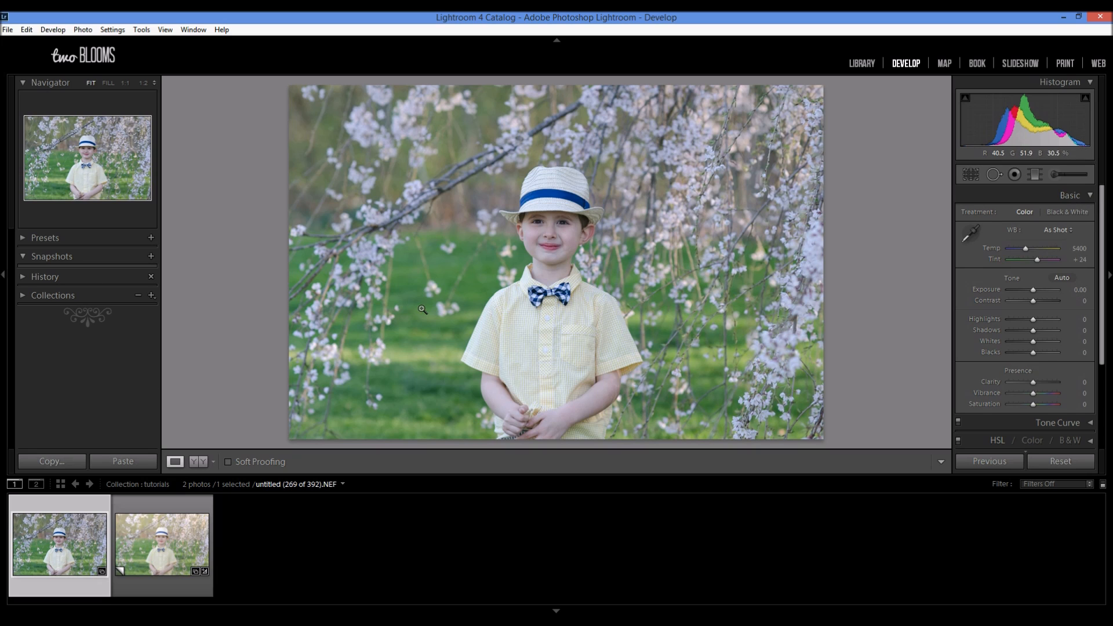
left_click(172, 582)
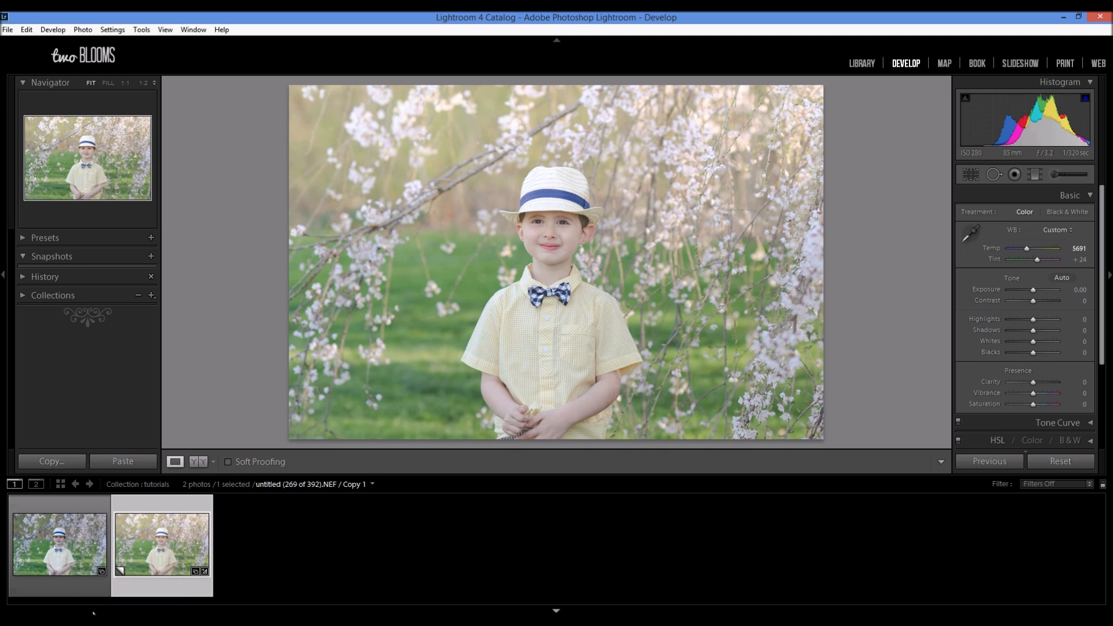
left_click(67, 589)
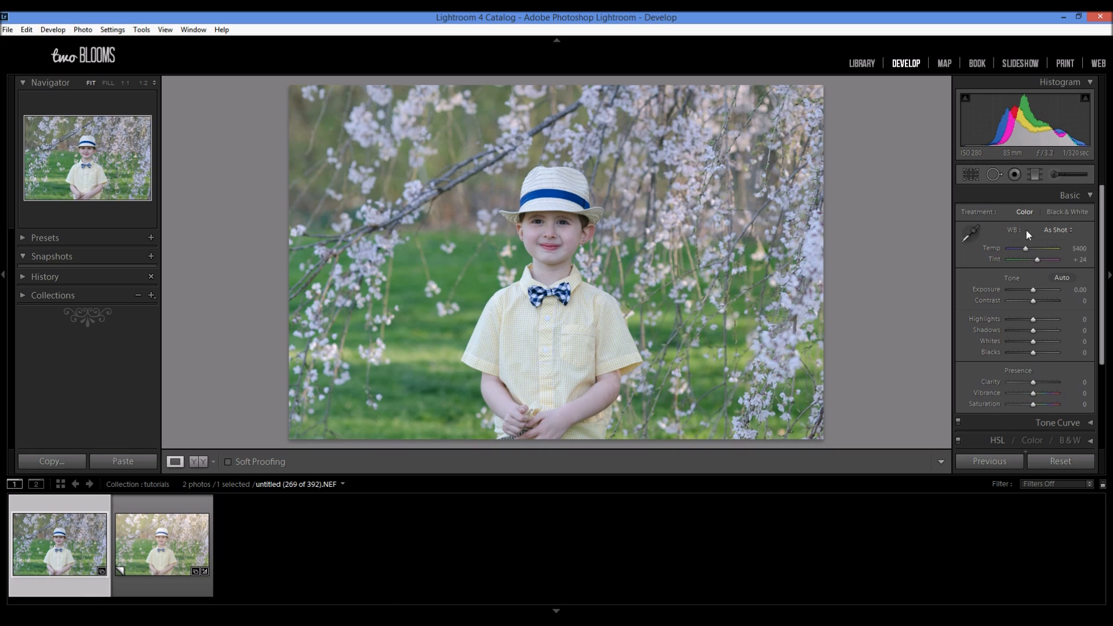
left_click(1061, 230)
left_click(1015, 258)
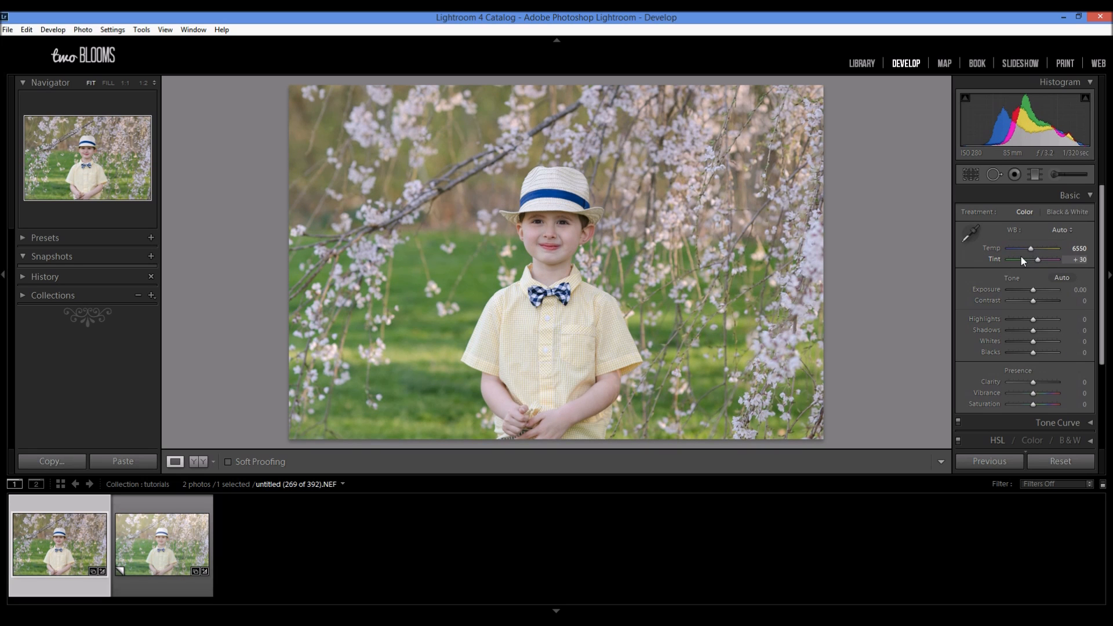
left_click_drag(1031, 250, 1028, 250)
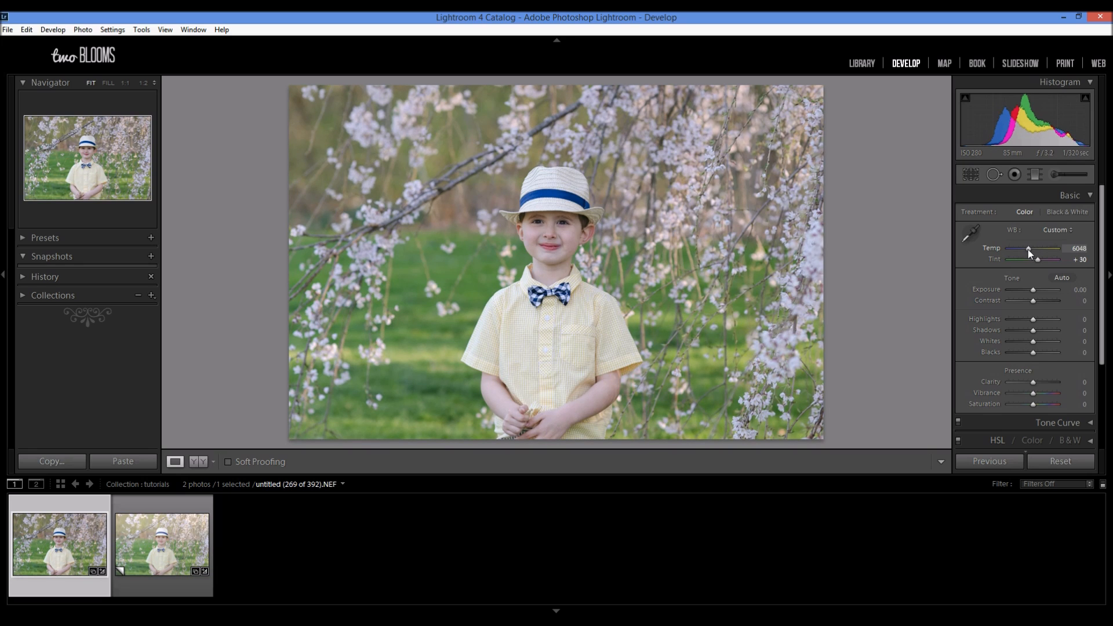
left_click(1092, 195)
Step: Sharpen the photo with an amount of 91 and masking of 30, checking the boy's face at 1:1
left_click(1089, 269)
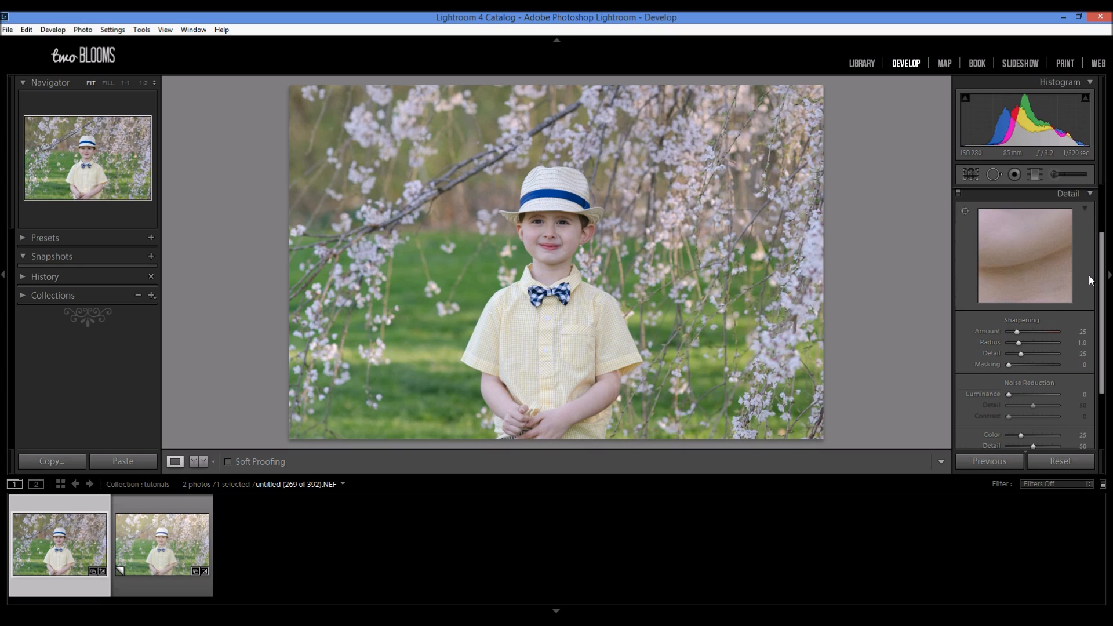
left_click(1038, 332)
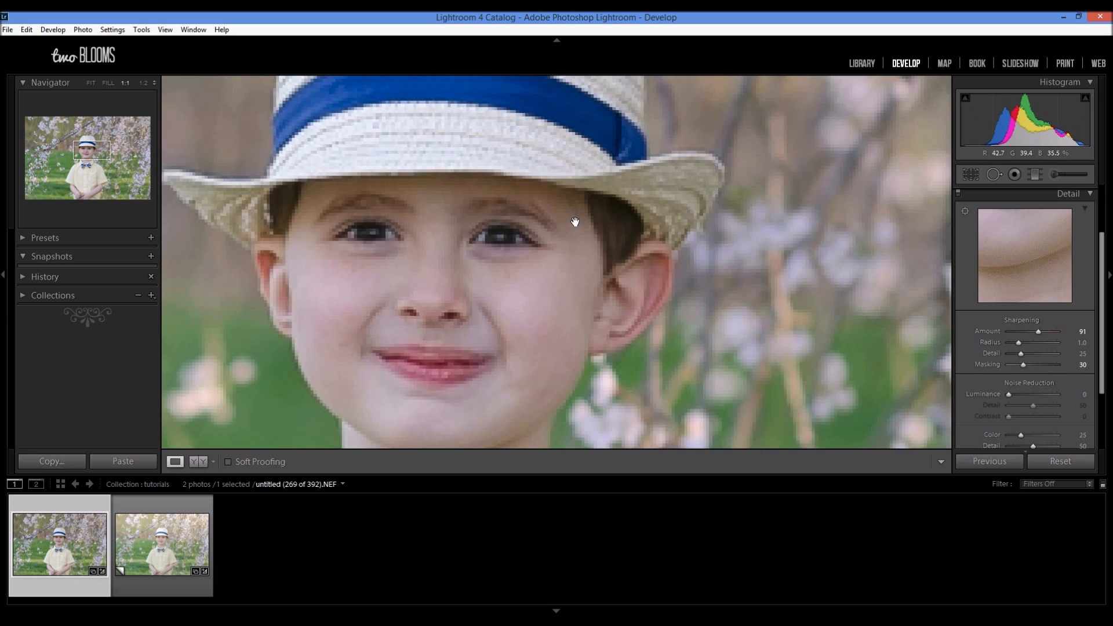
left_click(577, 220)
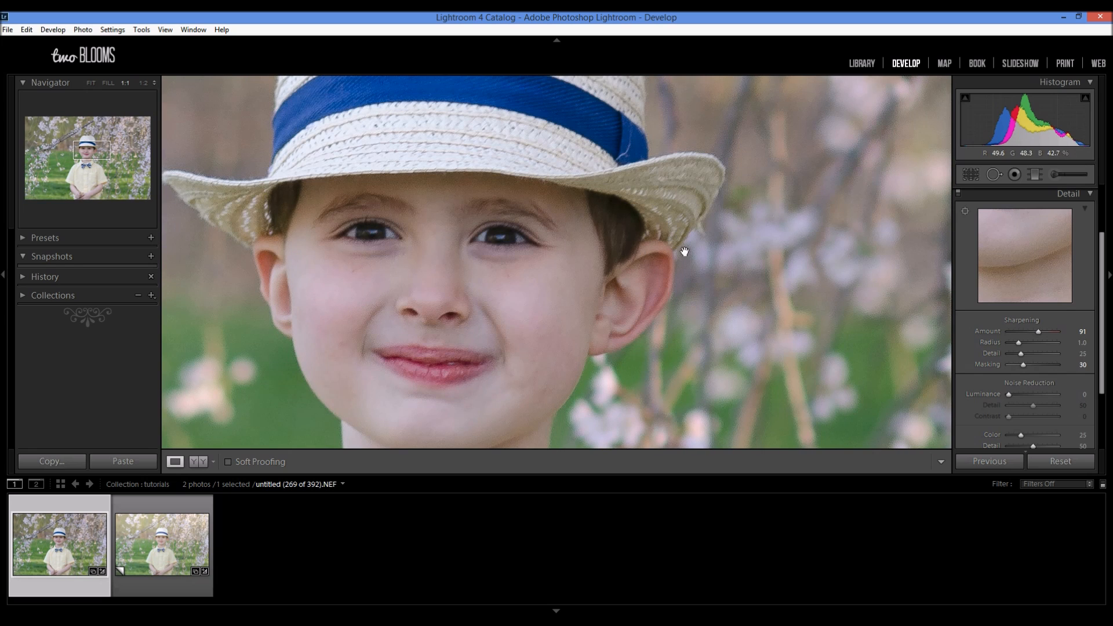
left_click(777, 303)
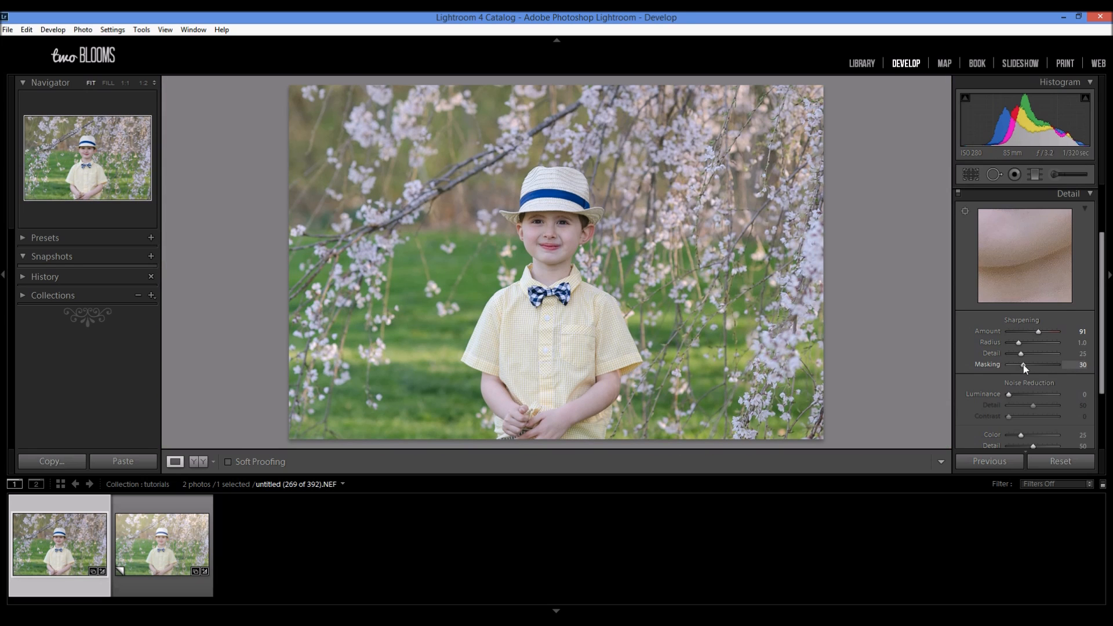
left_click_drag(1102, 322, 1097, 277)
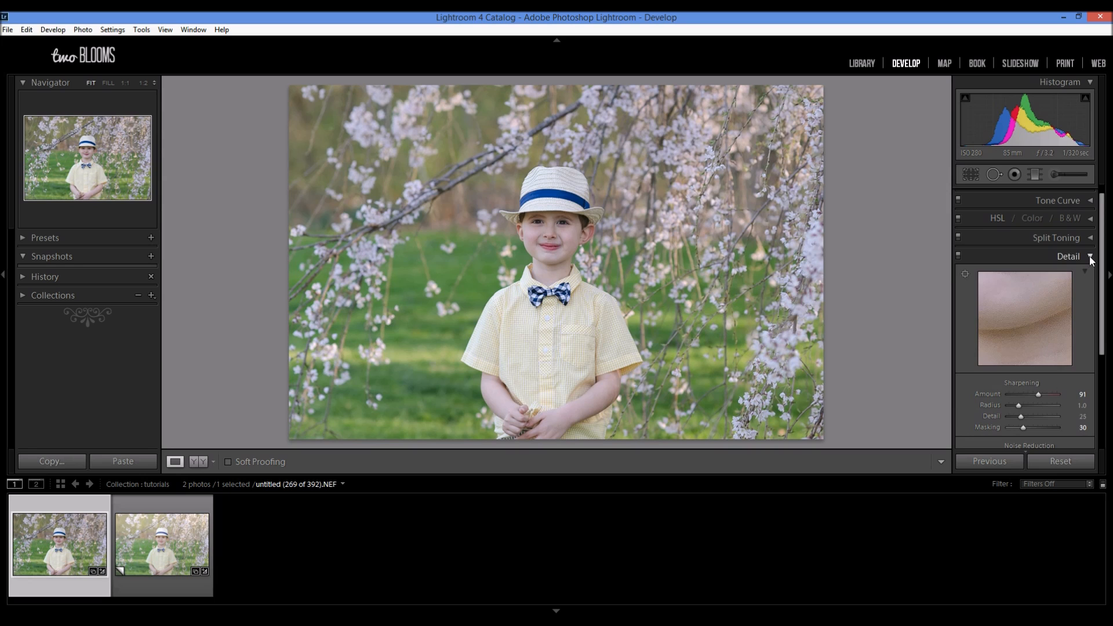
left_click(1085, 255)
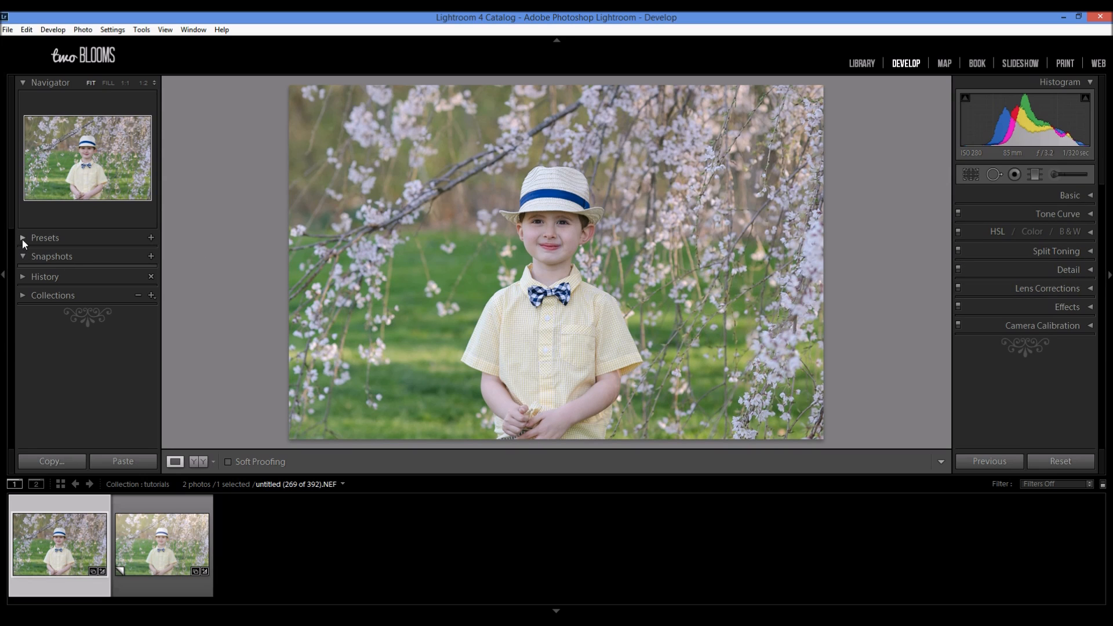
Step: Apply the TB Spring Fever preset Pastel haze to the photo, followed by Golden Light from the same set
left_click(22, 239)
scroll(66, 287, "down", 6)
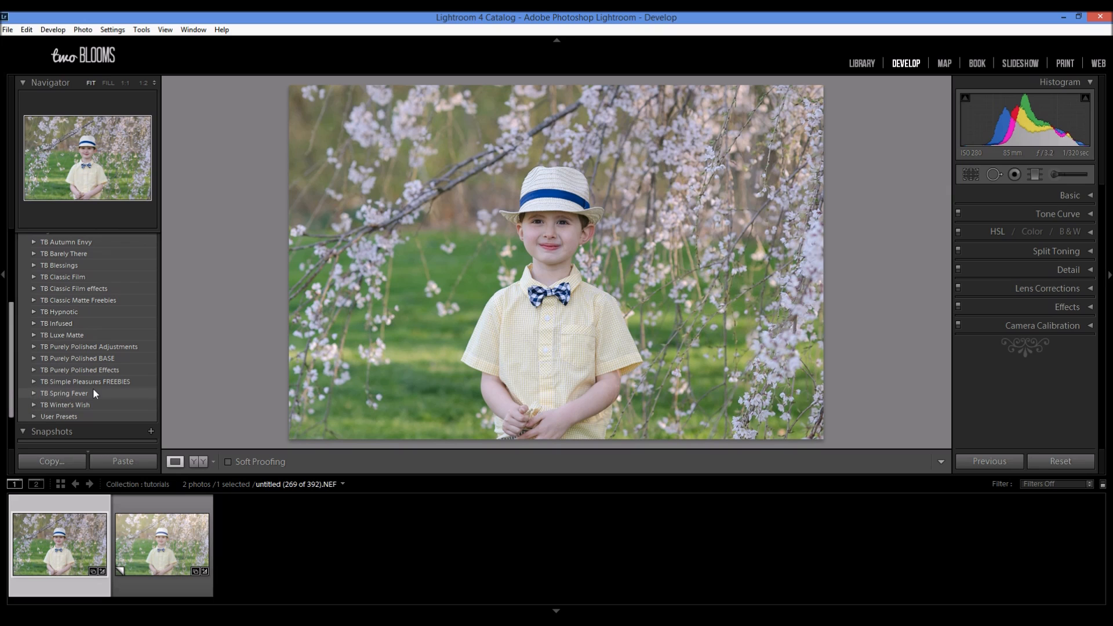
left_click(33, 394)
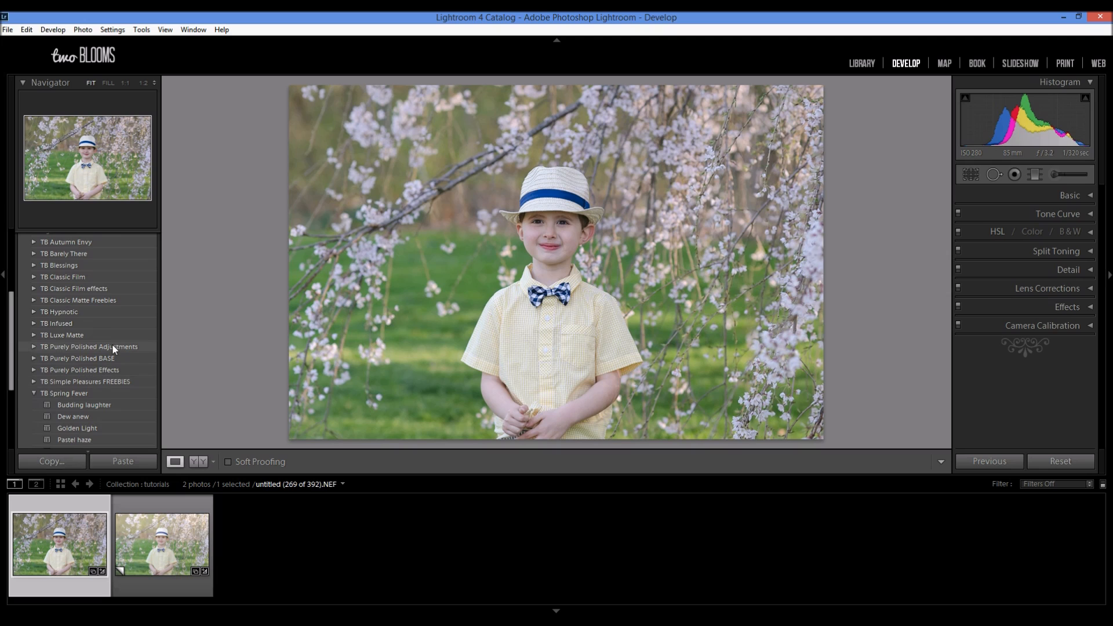
scroll(113, 343, "down", 2)
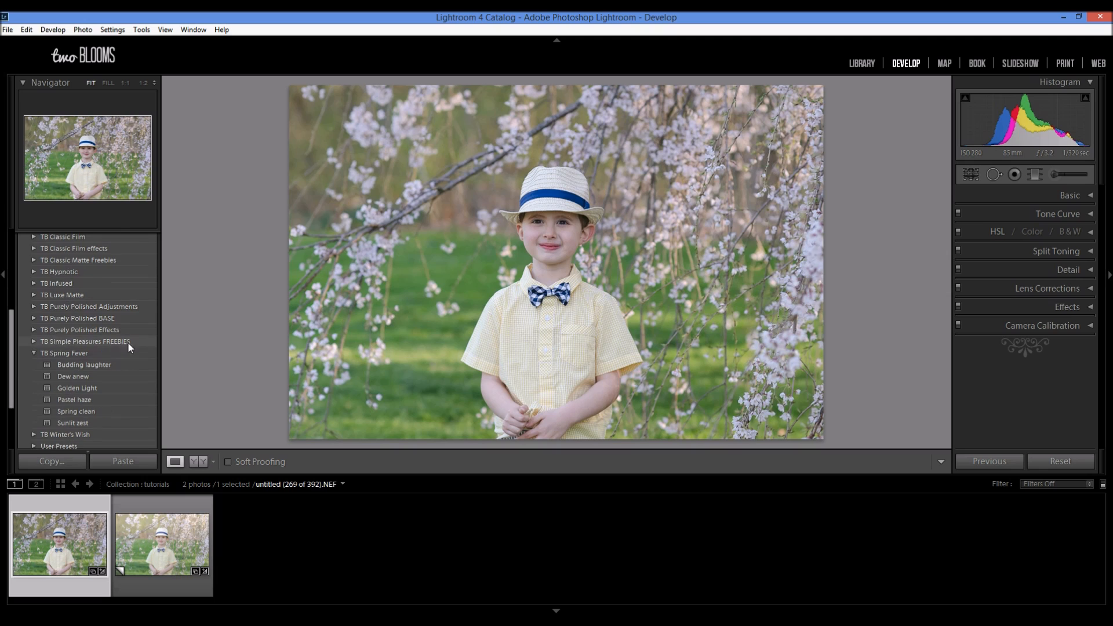
left_click(108, 400)
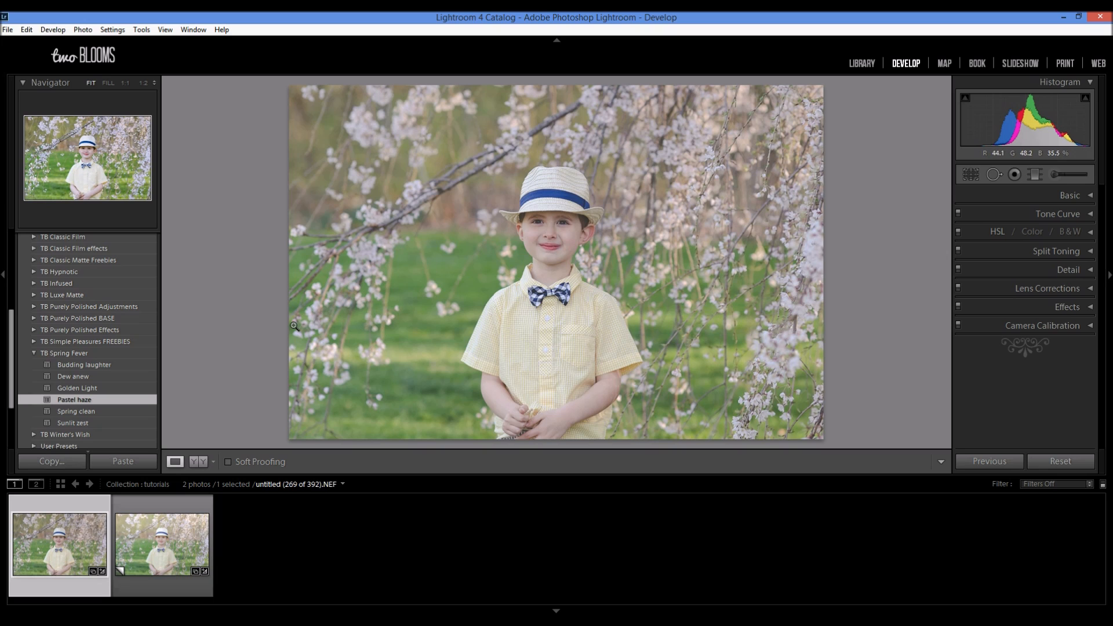
left_click(104, 388)
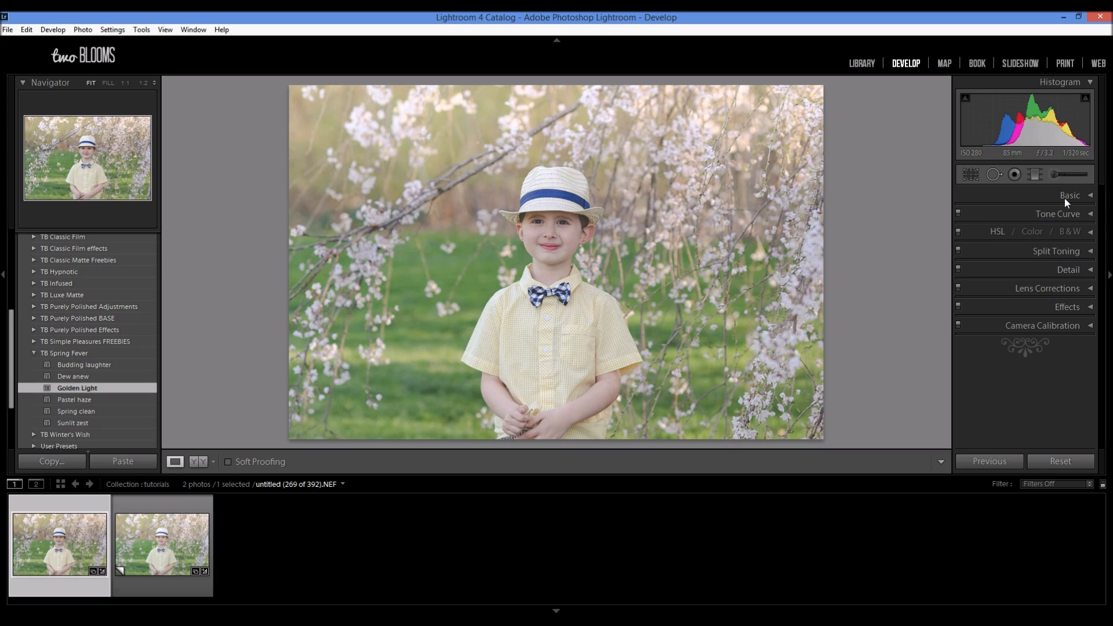
Step: Add a golden graduated filter with 1.33 exposure fading down from the top of the photo, and compare before and after
left_click(1037, 176)
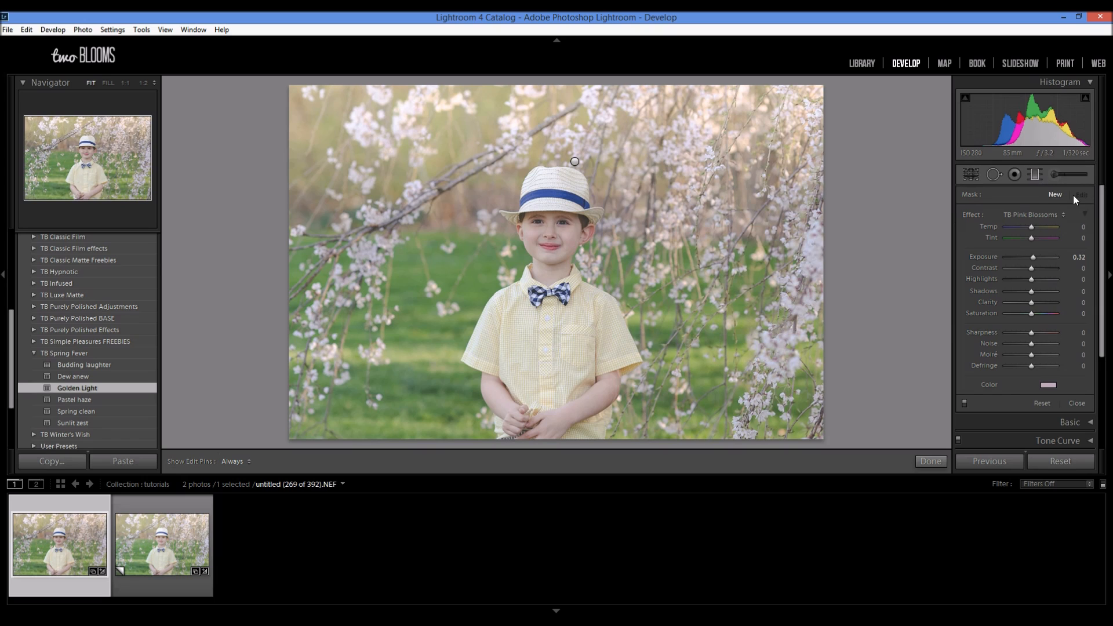
left_click(1037, 175)
left_click(1037, 176)
left_click_drag(574, 162, 586, 334)
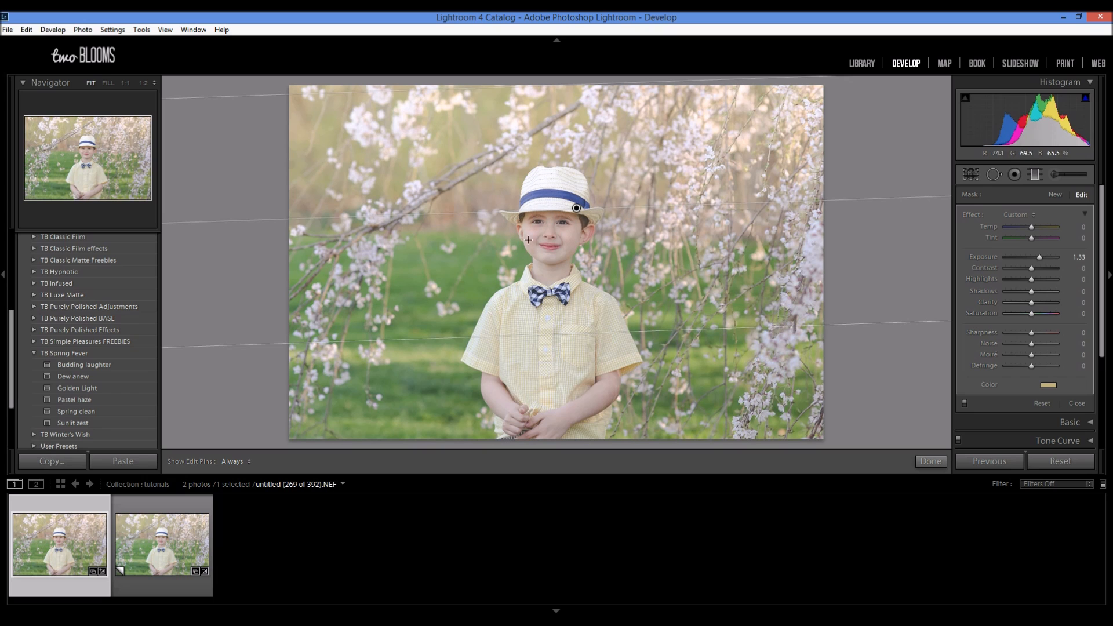
left_click(930, 462)
left_click(200, 462)
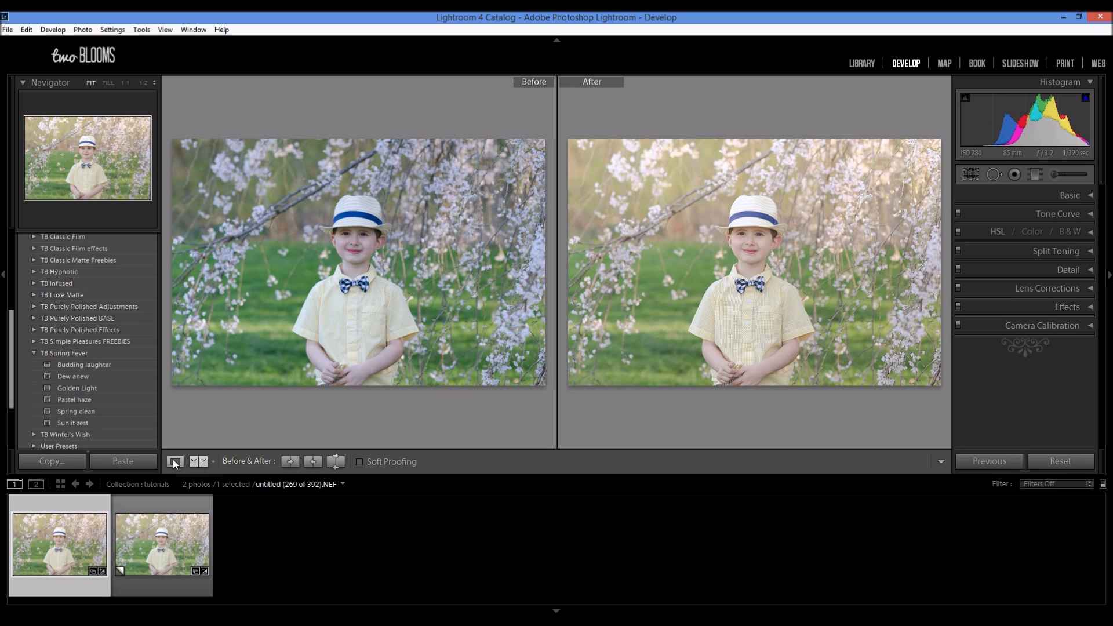
left_click(174, 462)
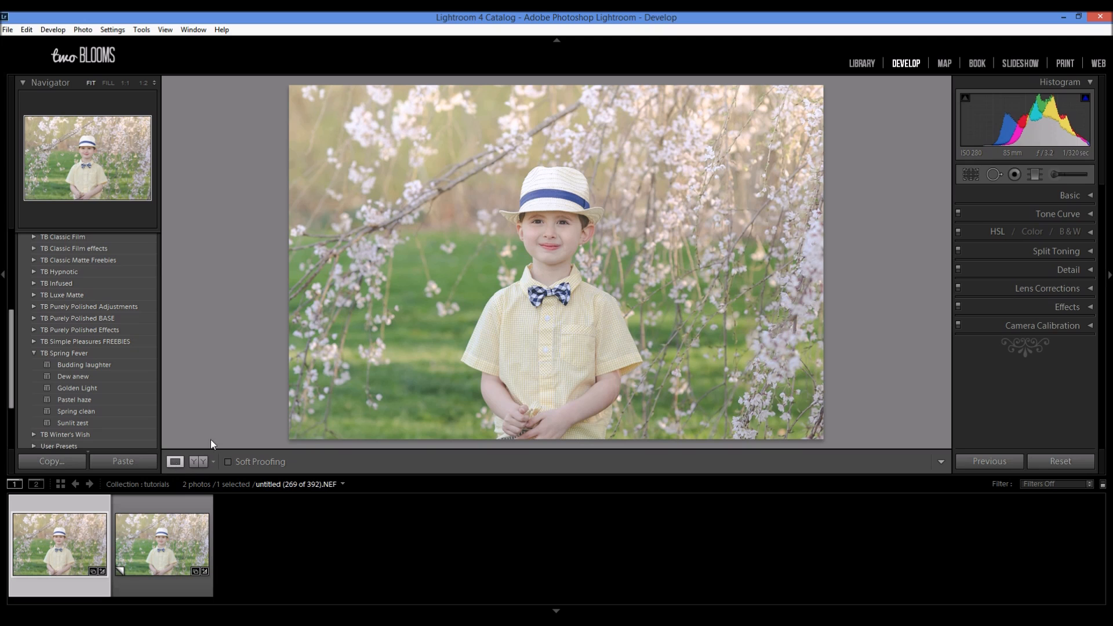
Step: Tint the split-toning highlights pink with hue 333 and saturation 4
left_click(1084, 251)
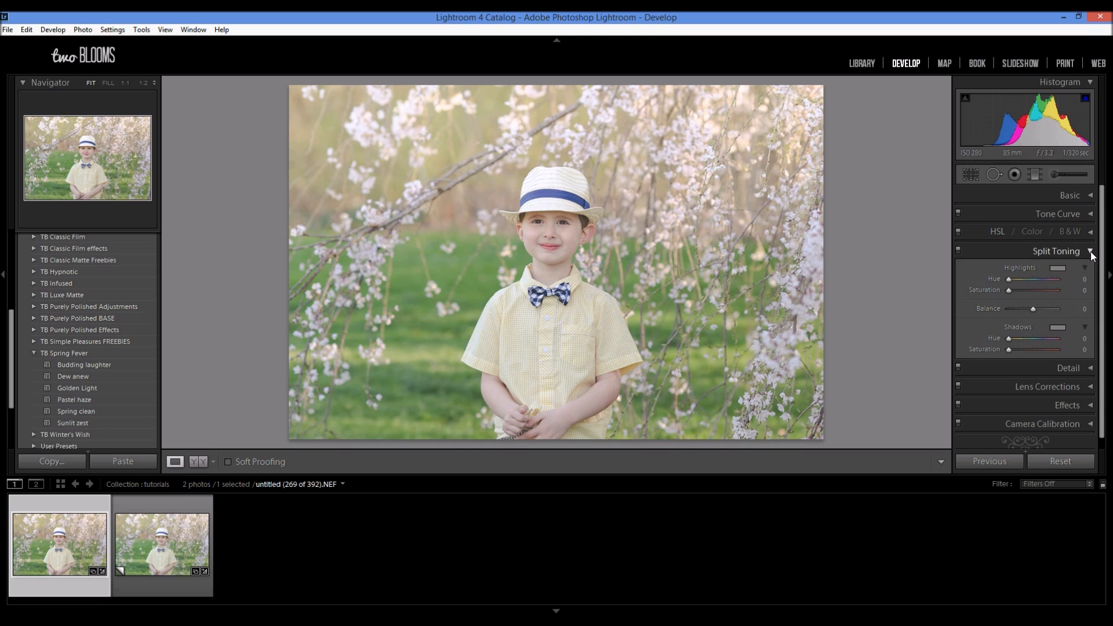
left_click(1058, 269)
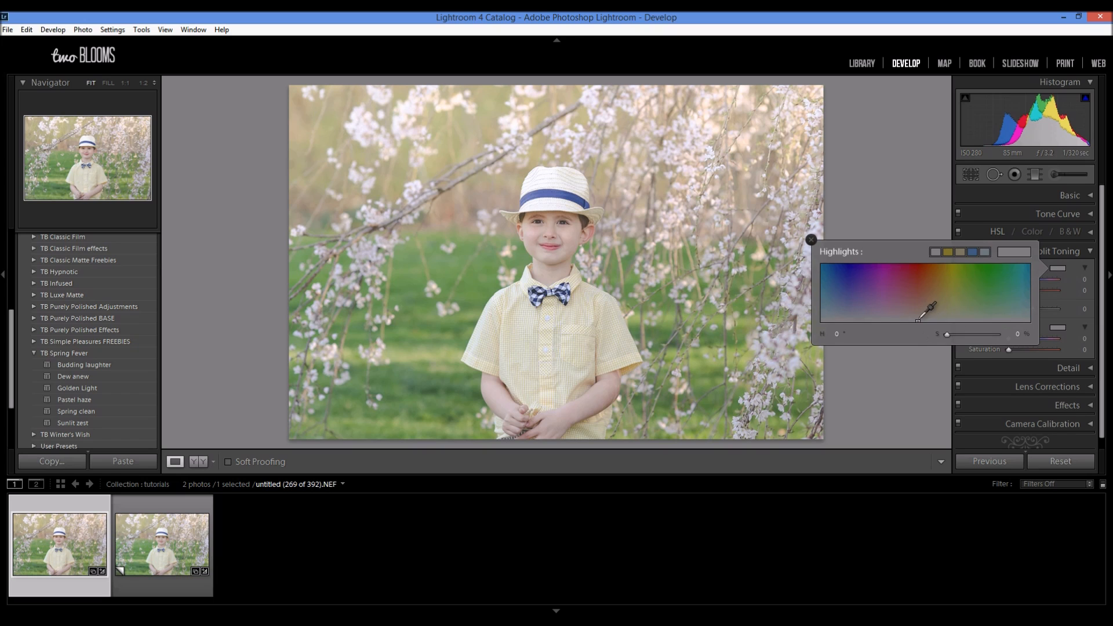
left_click(902, 320)
left_click_drag(901, 321, 900, 320)
left_click_drag(900, 320, 903, 318)
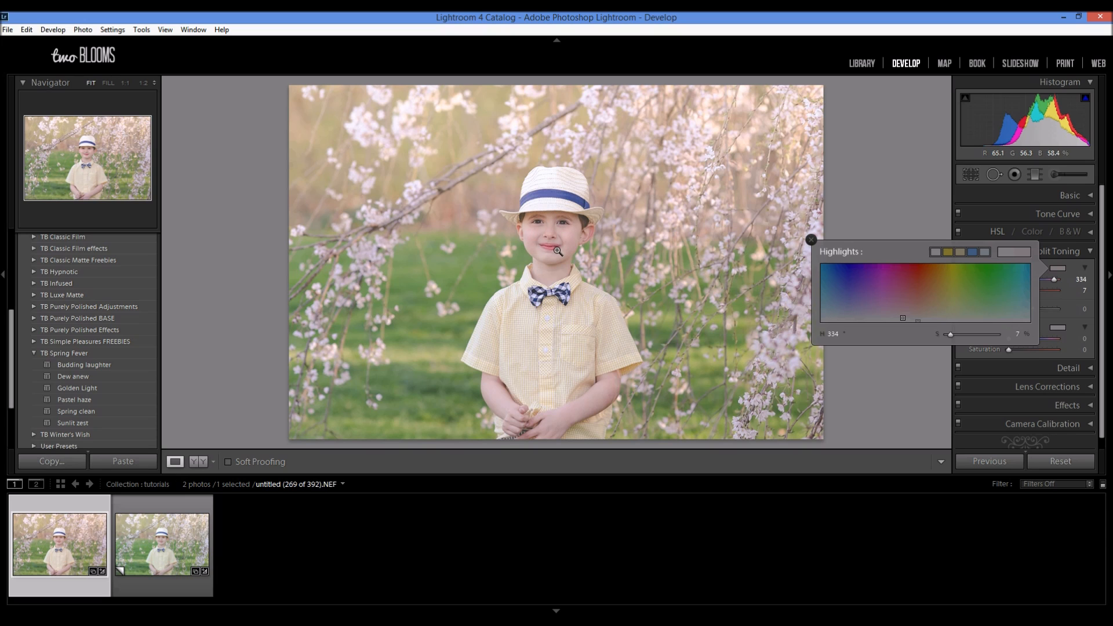
left_click_drag(904, 318, 903, 319)
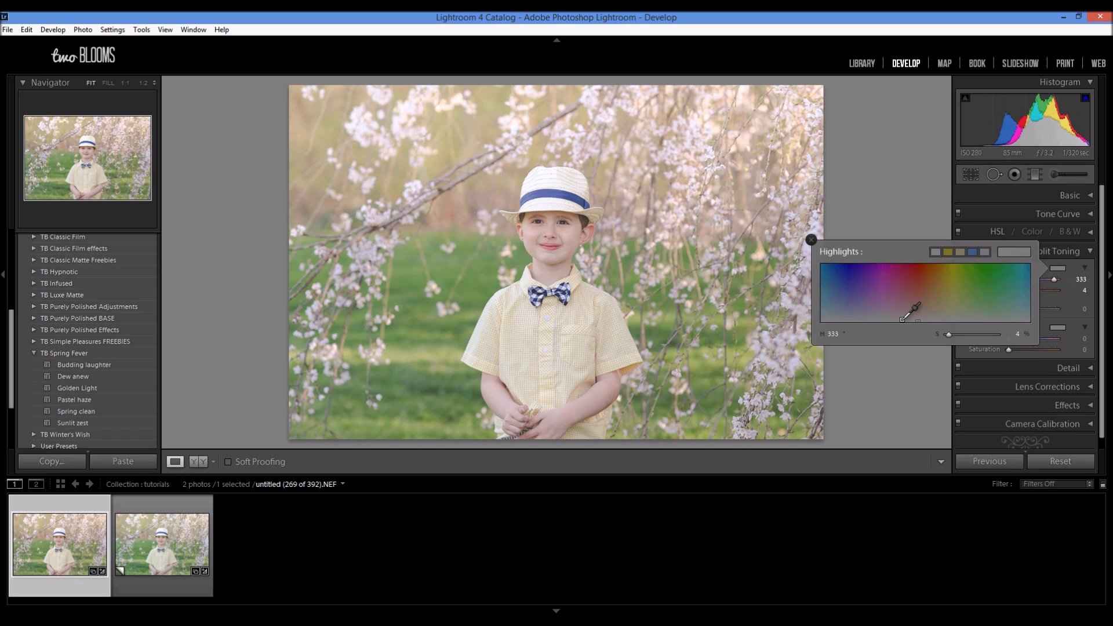
left_click(812, 240)
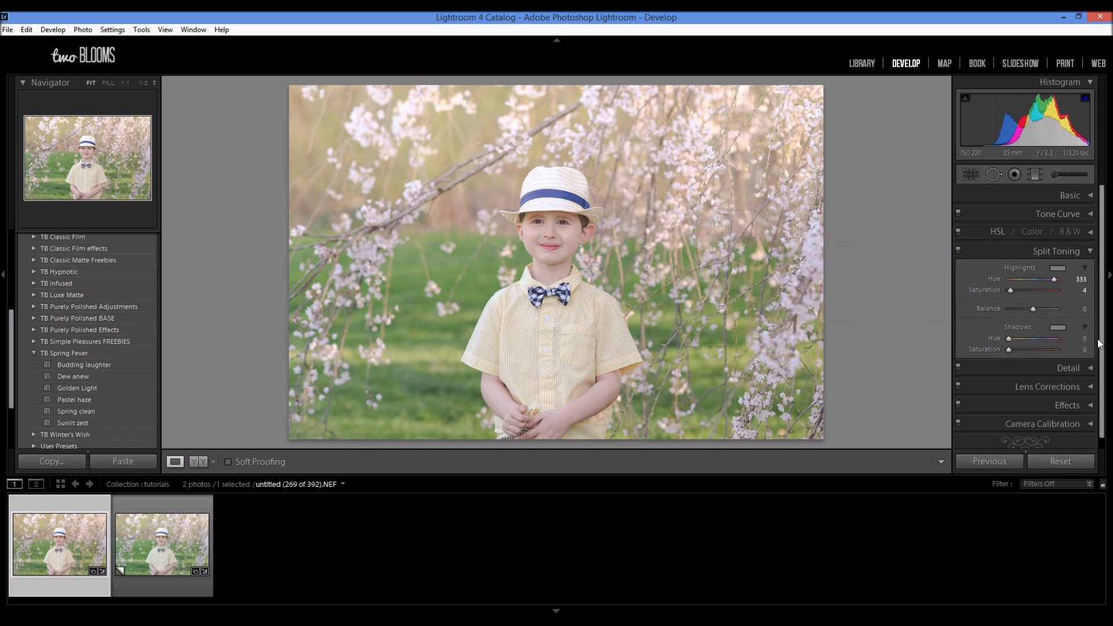
Step: Tint the split-toning shadows yellow with hue 53 and saturation 6, and set the balance to +36
left_click(1058, 328)
left_click_drag(1004, 368, 946, 378)
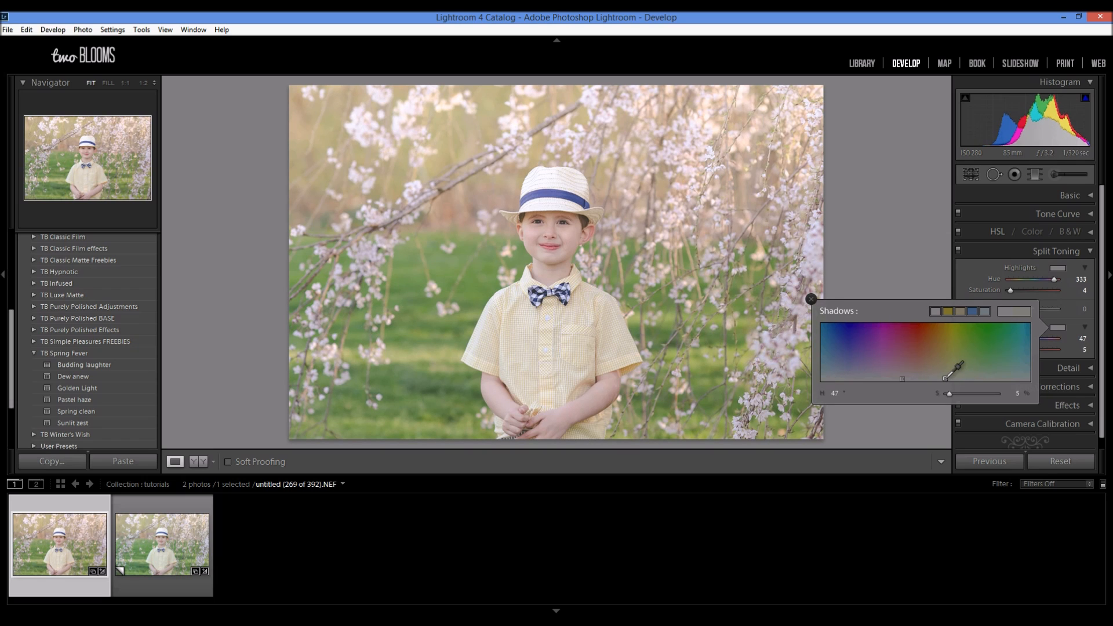
mouse_move(945, 378)
left_mouse_down()
mouse_move(956, 337)
mouse_move(950, 378)
left_mouse_up()
left_click(813, 300)
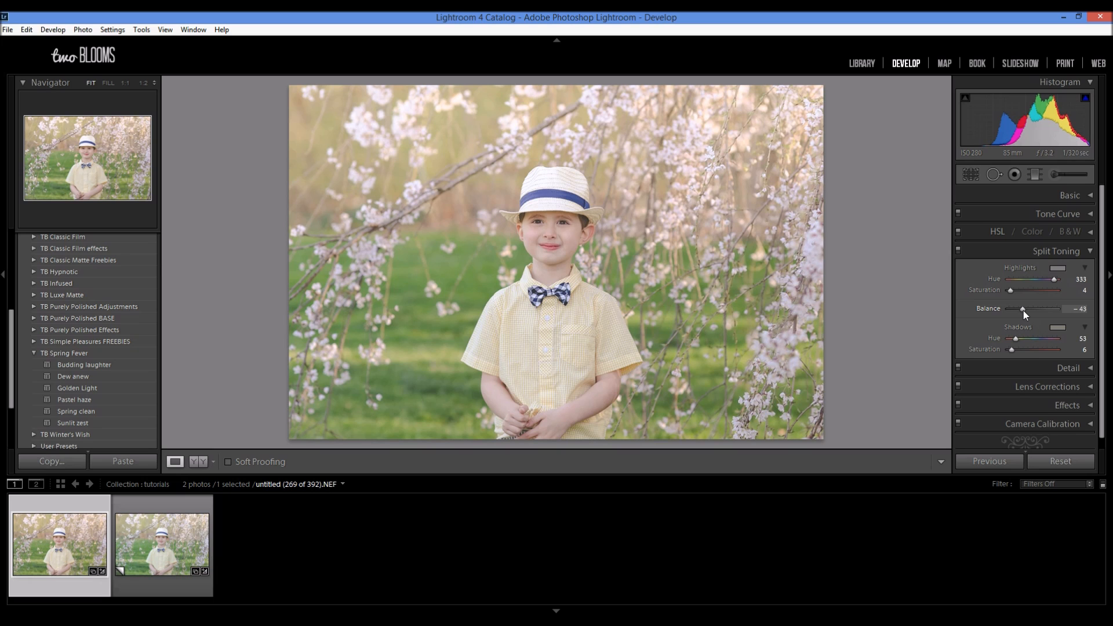
left_click_drag(1047, 313, 1018, 312)
left_click_drag(1031, 318, 1039, 322)
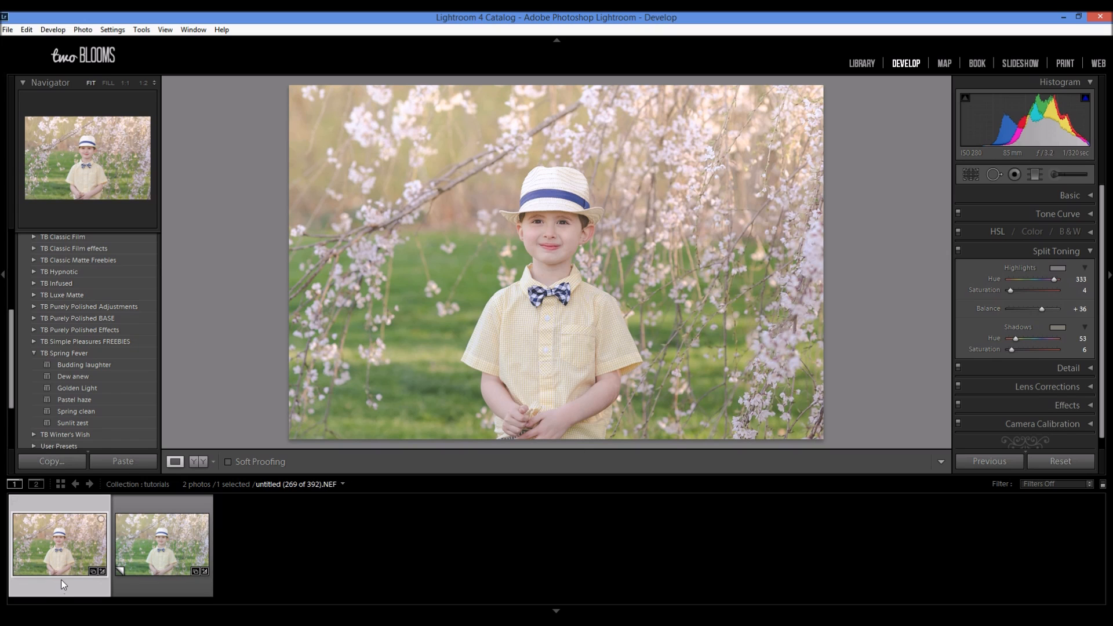
Step: Paint the TB Pink Blossoms adjustment brush at size 19 over the upper blossoms, with the amount set to 15
left_click(1058, 173)
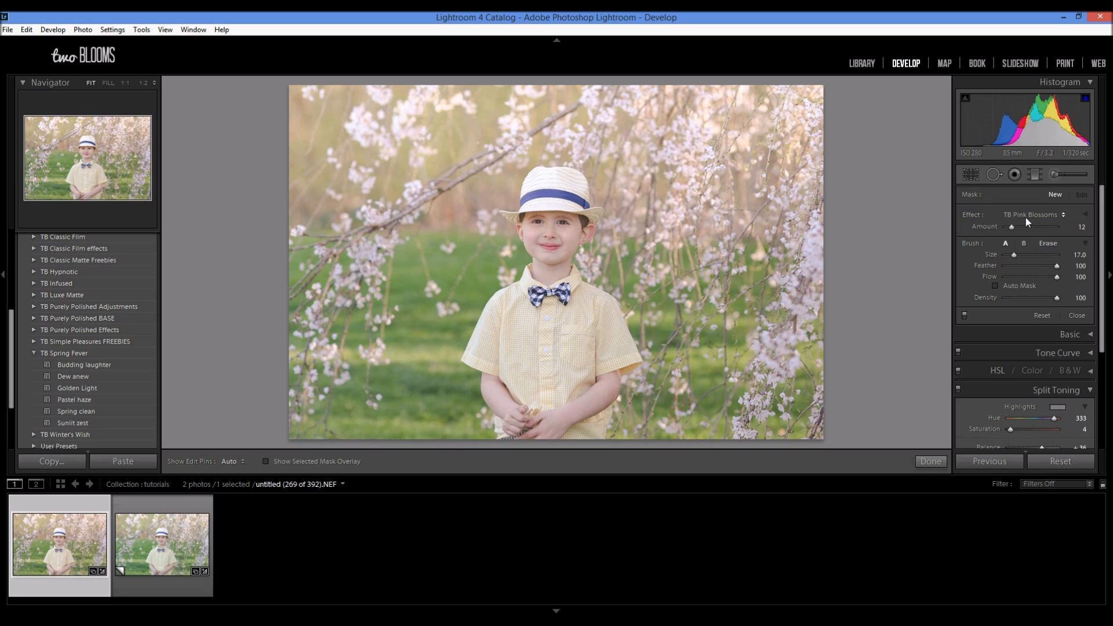
left_click(1062, 214)
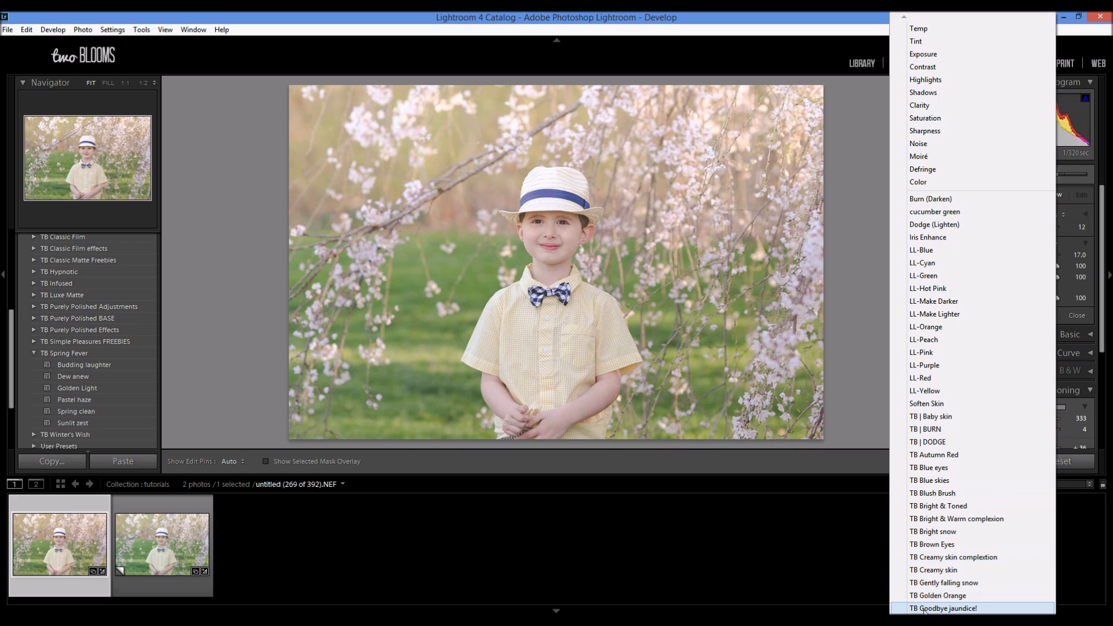
left_click(864, 256)
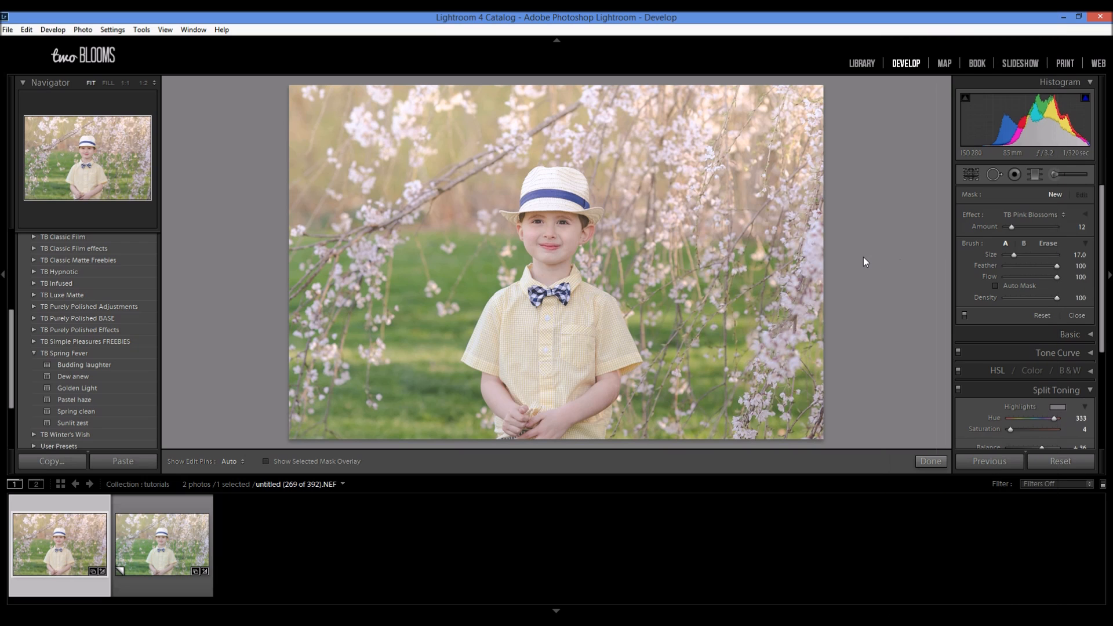
scroll(774, 161, "up", 2)
mouse_move(695, 160)
left_mouse_down()
mouse_move(617, 113)
mouse_move(773, 98)
mouse_move(793, 235)
mouse_move(772, 412)
mouse_move(786, 252)
mouse_move(697, 284)
mouse_move(741, 111)
mouse_move(794, 110)
mouse_move(765, 362)
mouse_move(794, 382)
mouse_move(590, 90)
mouse_move(306, 161)
mouse_move(416, 169)
mouse_move(571, 99)
mouse_move(701, 114)
mouse_move(319, 167)
mouse_move(324, 382)
mouse_move(563, 125)
mouse_move(762, 124)
mouse_move(831, 143)
mouse_move(834, 264)
mouse_move(704, 406)
mouse_move(752, 83)
mouse_move(586, 67)
mouse_move(459, 72)
left_mouse_up()
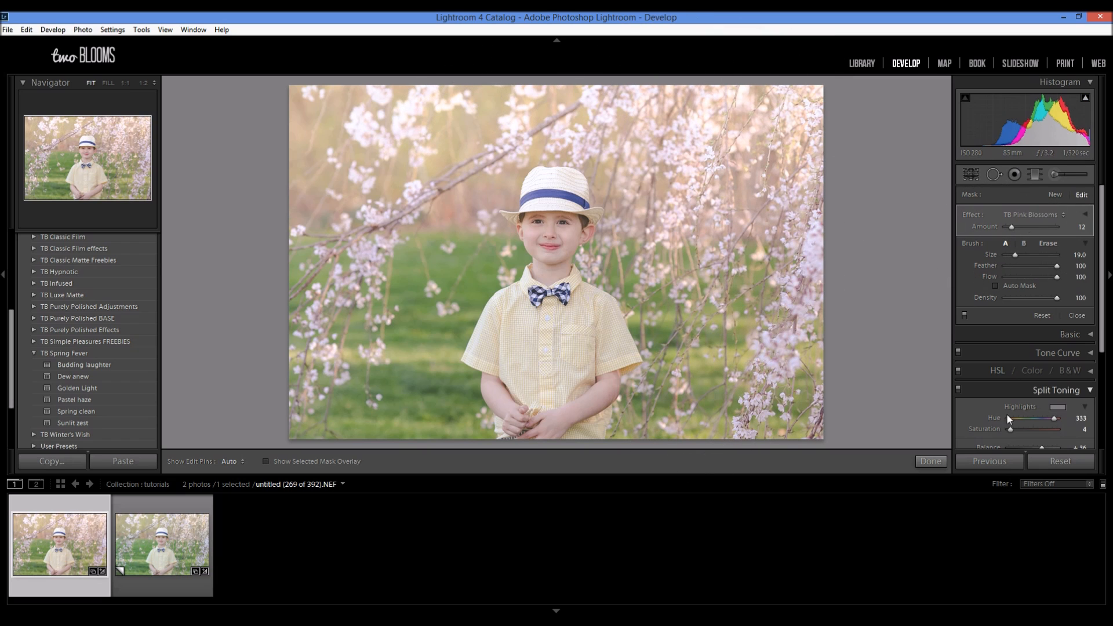
left_click_drag(1018, 226, 1015, 226)
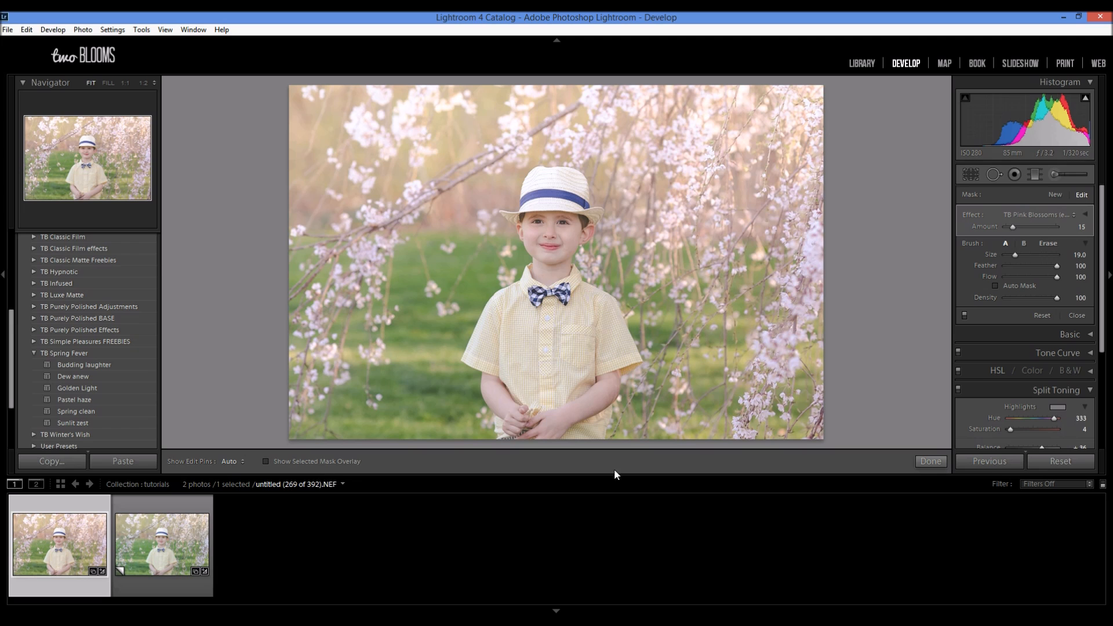
left_click(941, 461)
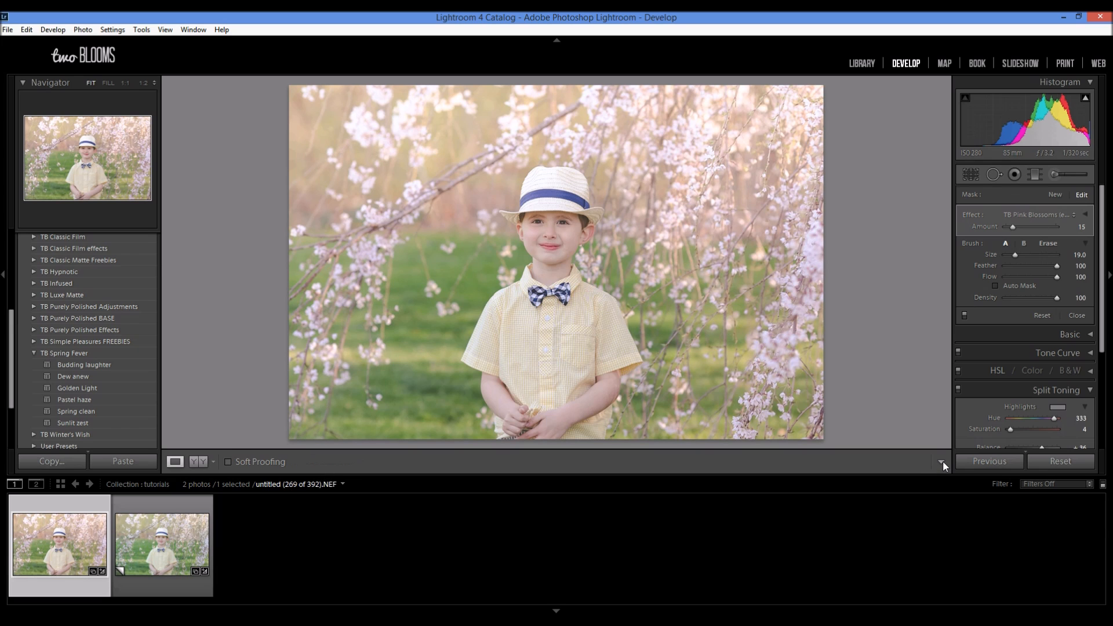
Step: Compare the edited photo side by side with the original, return to the single view and close the split-toning settings
left_click(202, 462)
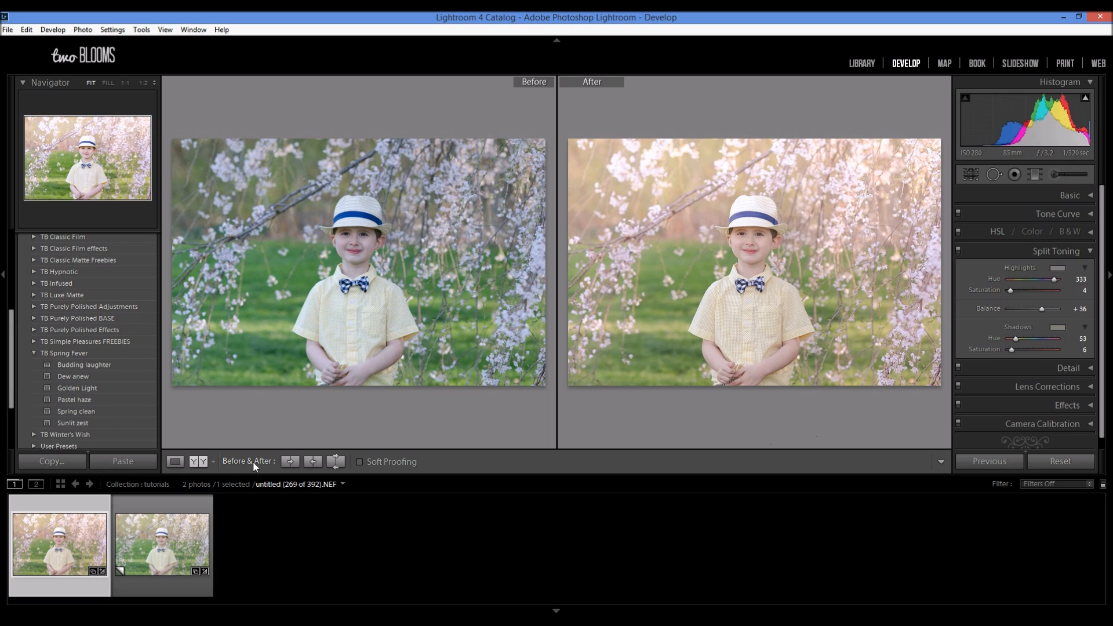
left_click(175, 461)
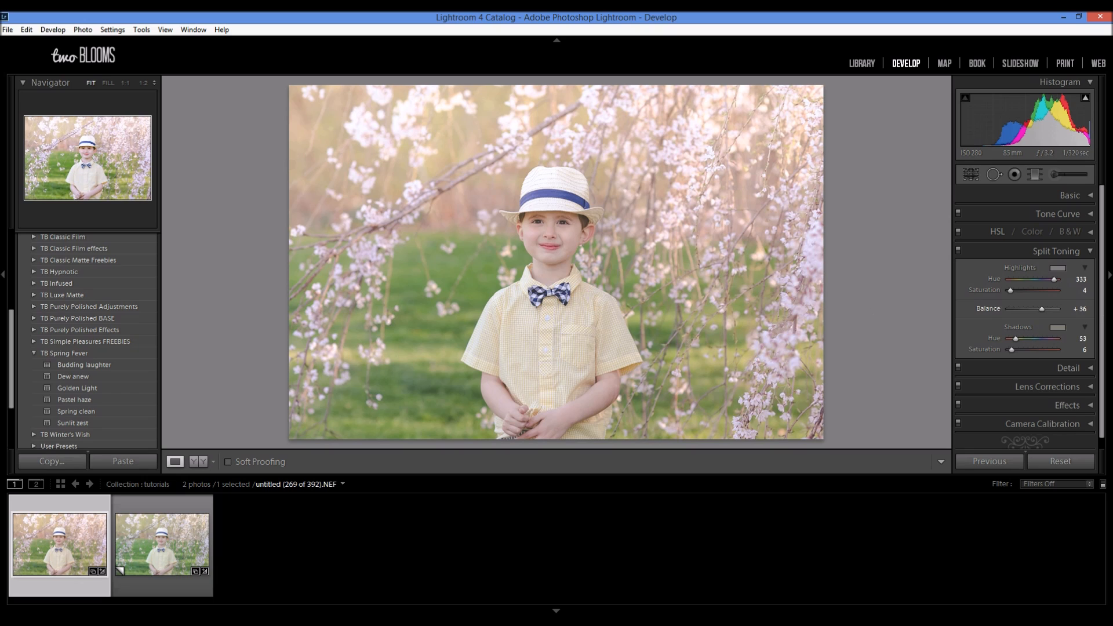
left_click(1089, 251)
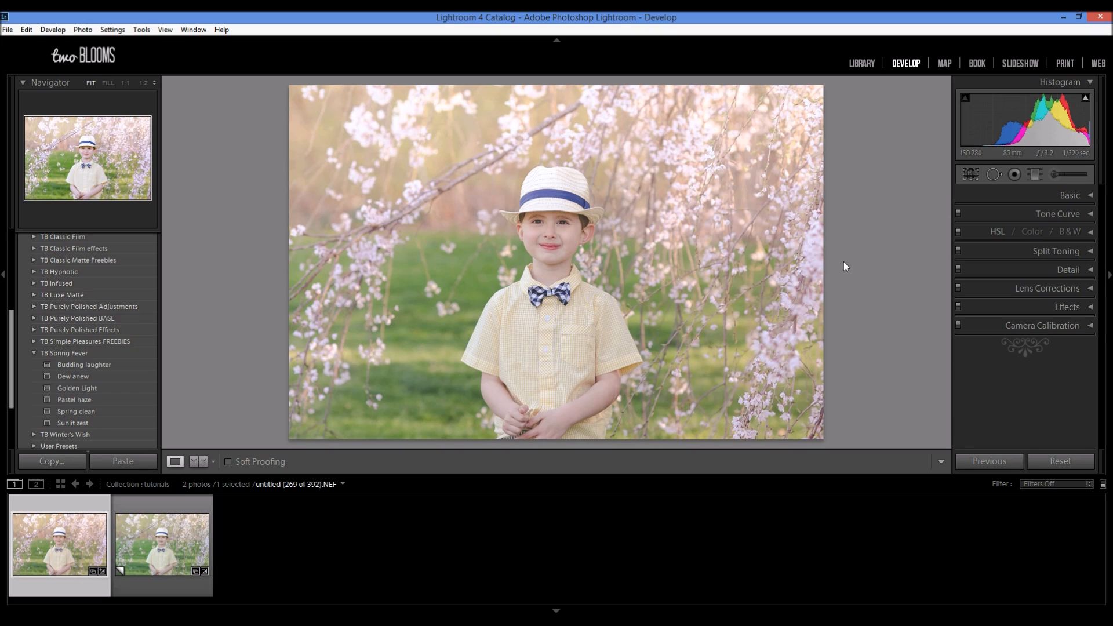